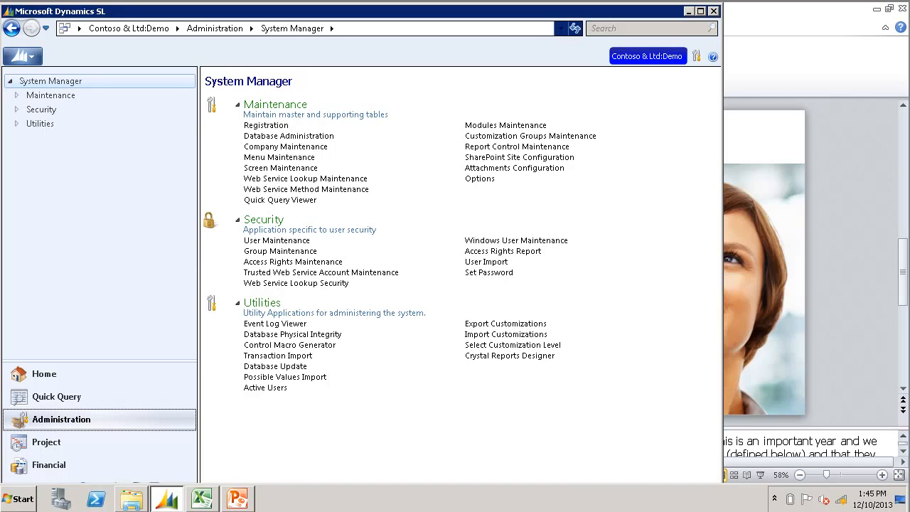
Step: Generate an Intelligent control file for the Journal Transactions screen 0101000 with the Control Macro Generator and view the generated macro
click(308, 346)
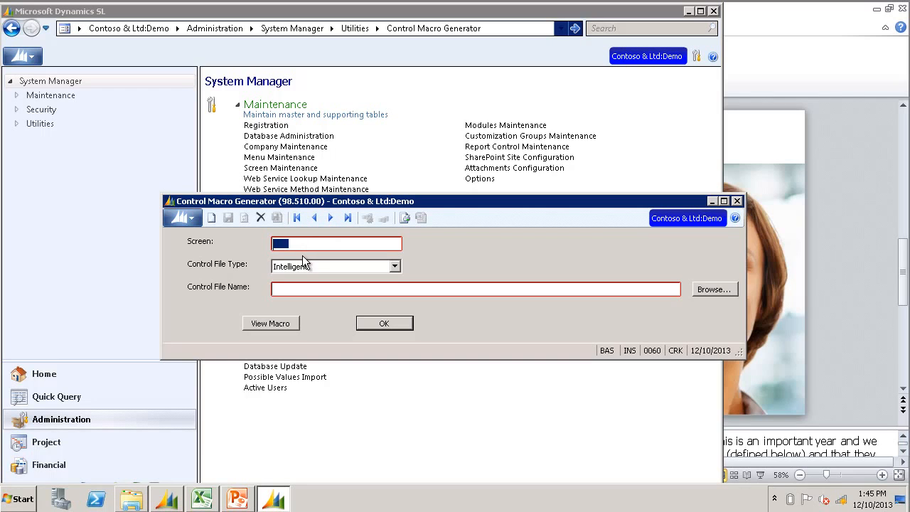
key(F3)
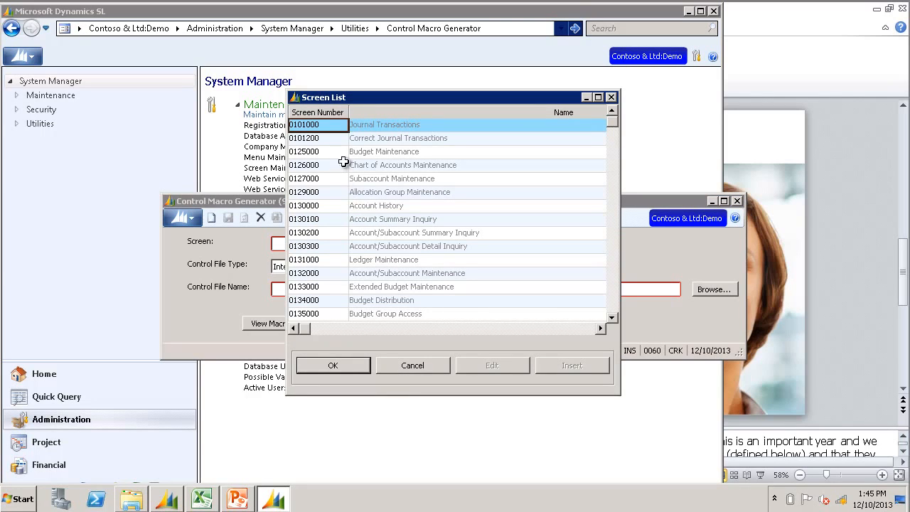
double_click(314, 126)
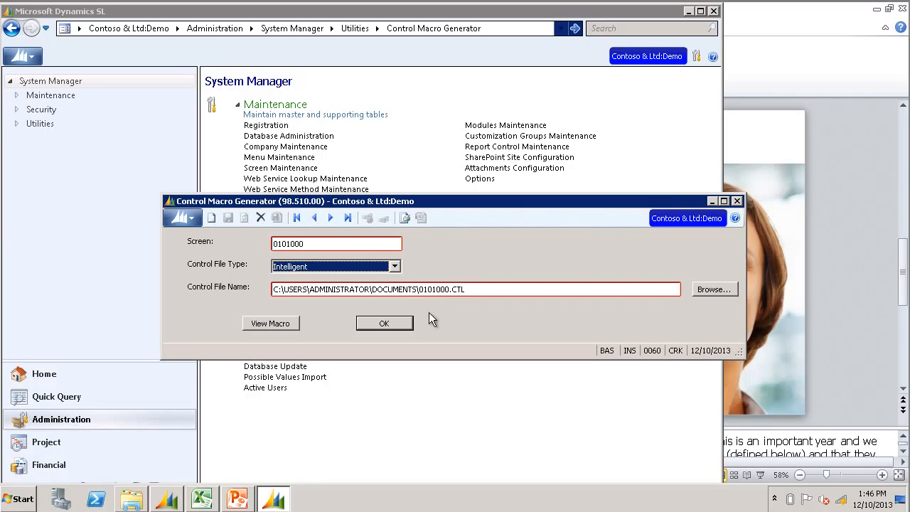
click(382, 322)
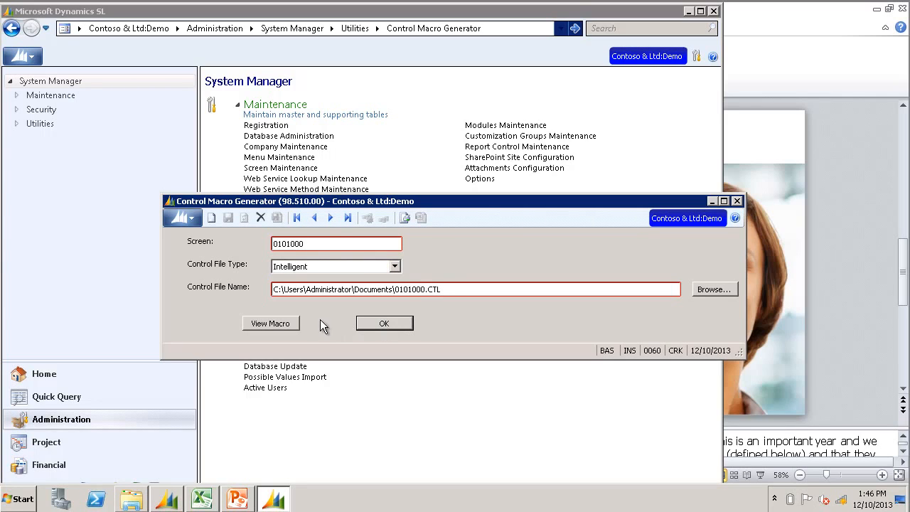
click(271, 323)
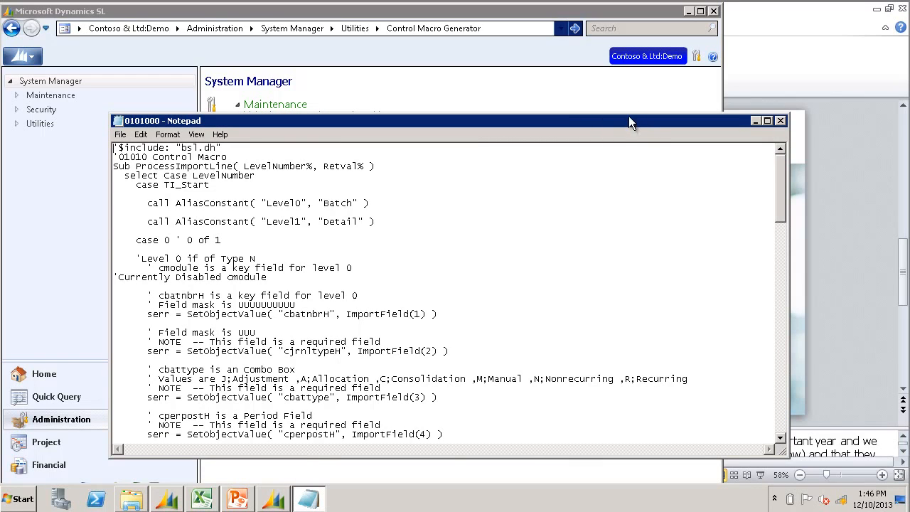
drag(630, 113, 630, 47)
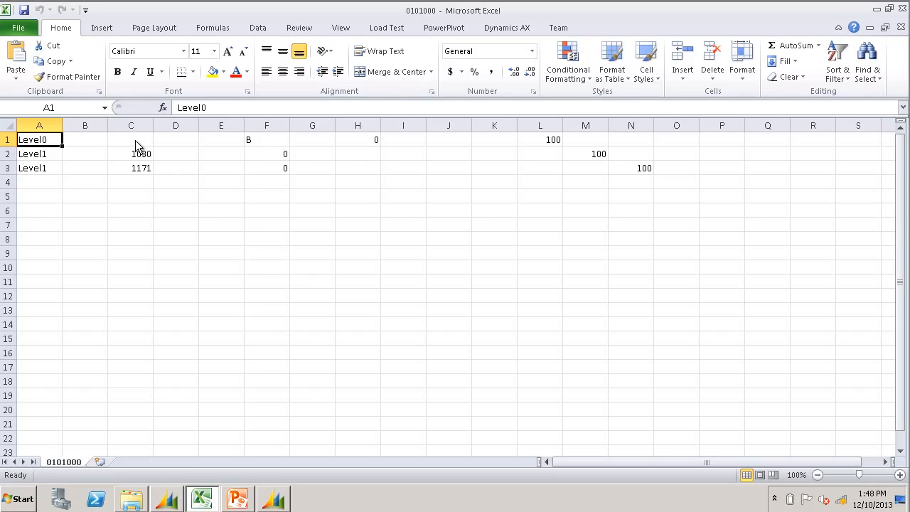
Step: Switch to the 0101000 workbook in Excel and examine the account, project and amount cells of the Level1 rows
click(51, 158)
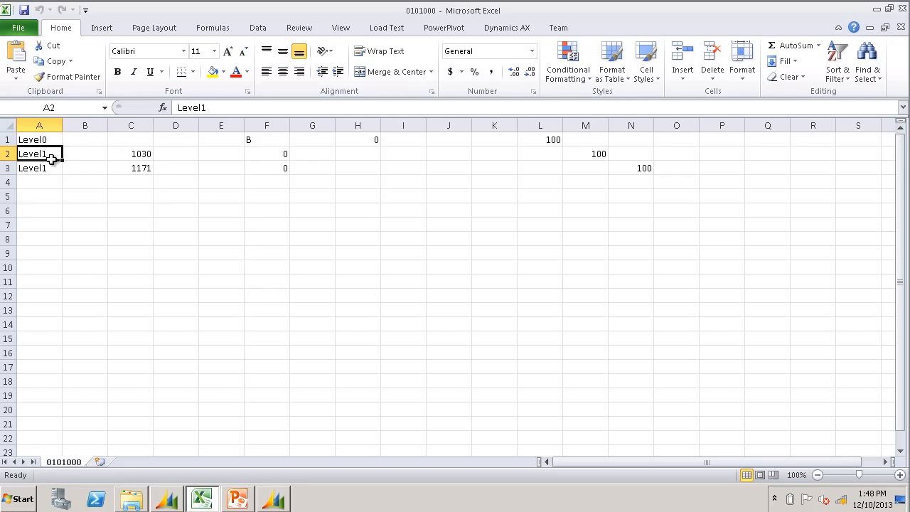
click(139, 154)
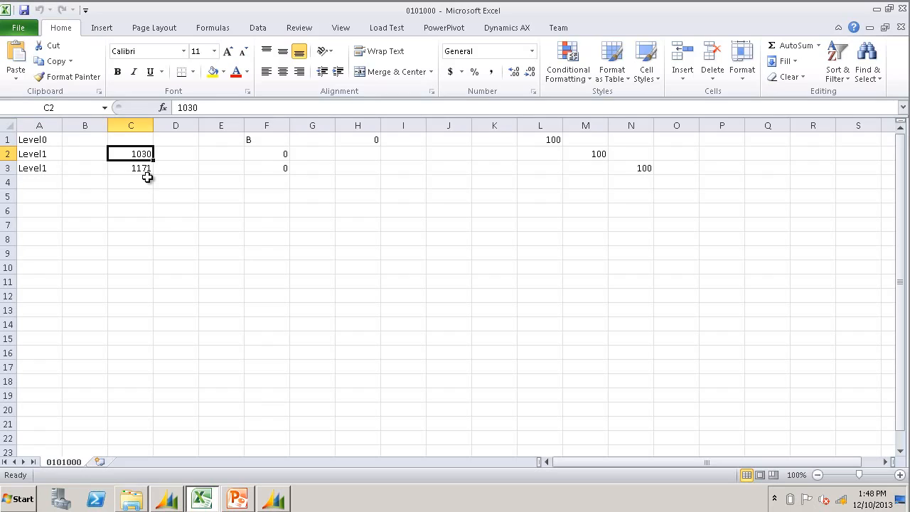
click(89, 152)
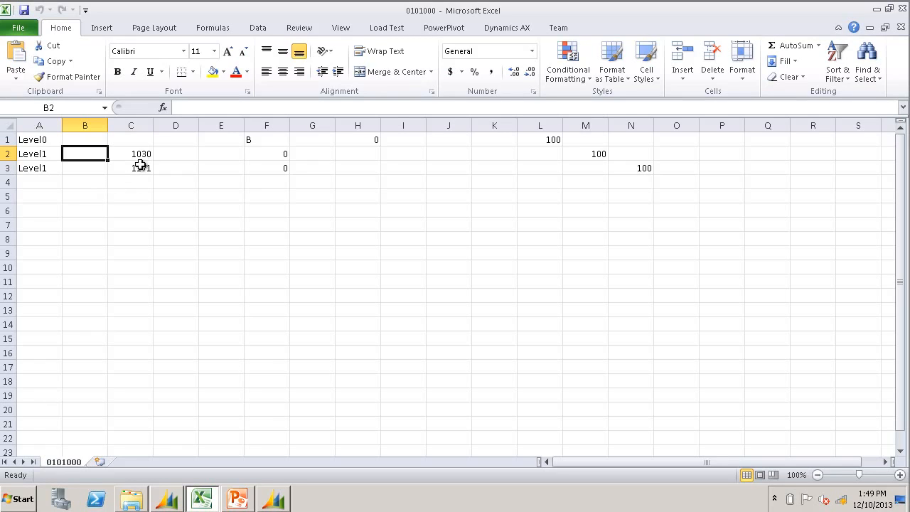
click(181, 153)
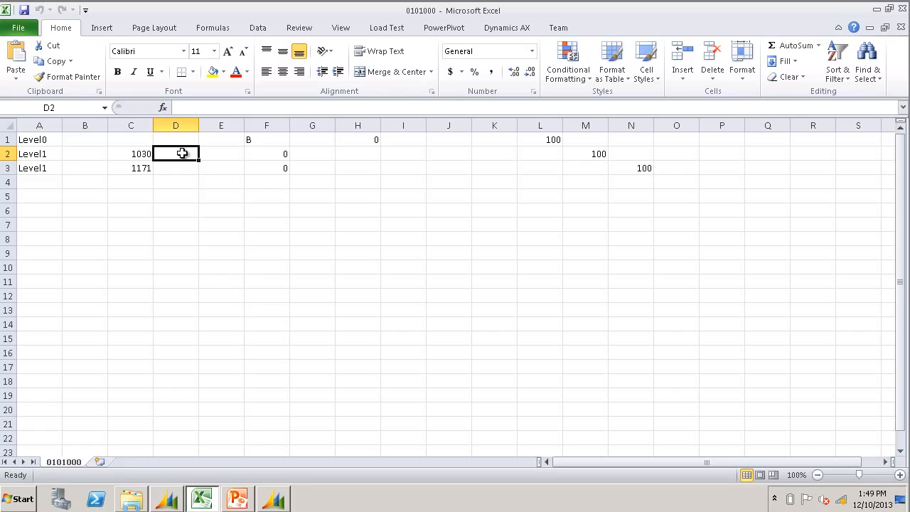
click(594, 152)
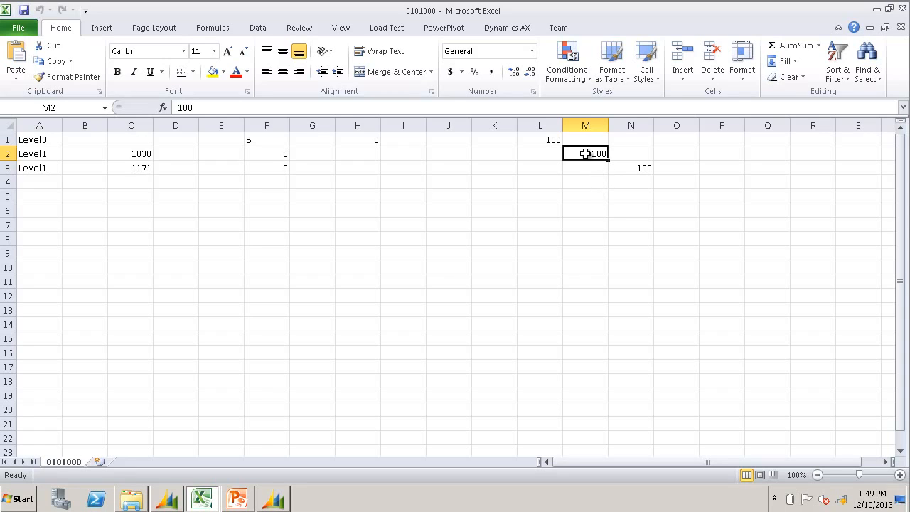
click(625, 167)
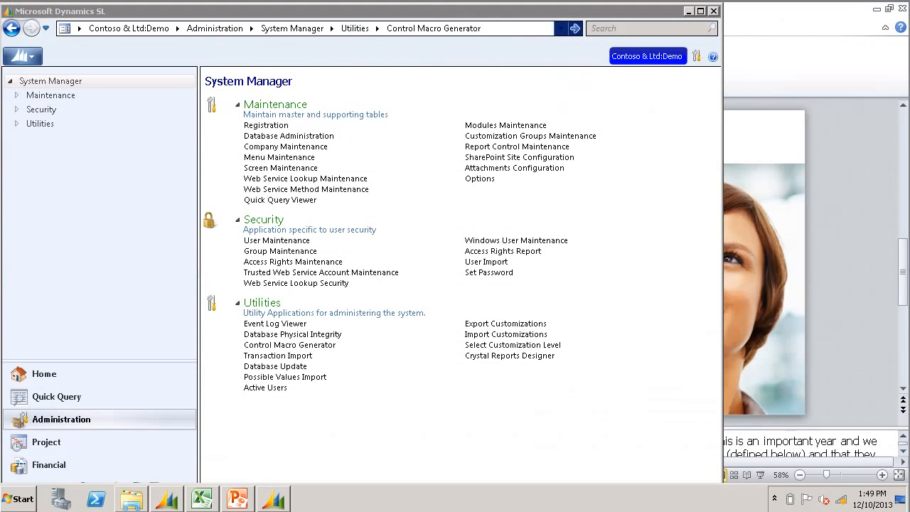
Step: Open Transaction Import and choose C:\TI\0101000.TXT as the data file, listing all file types
click(288, 357)
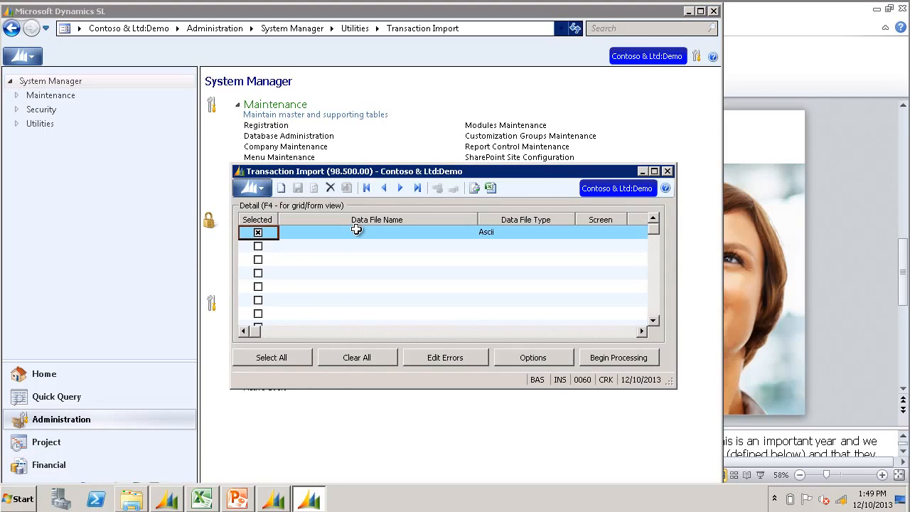
click(356, 234)
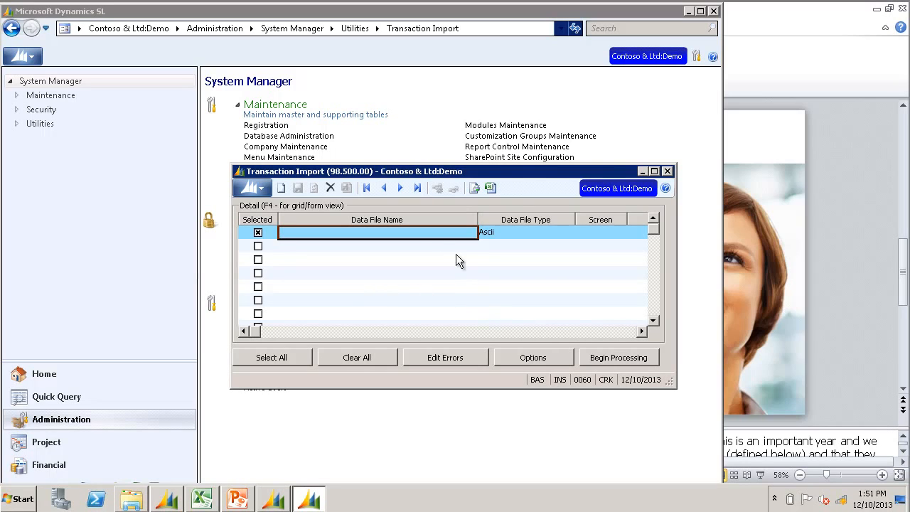
double_click(422, 232)
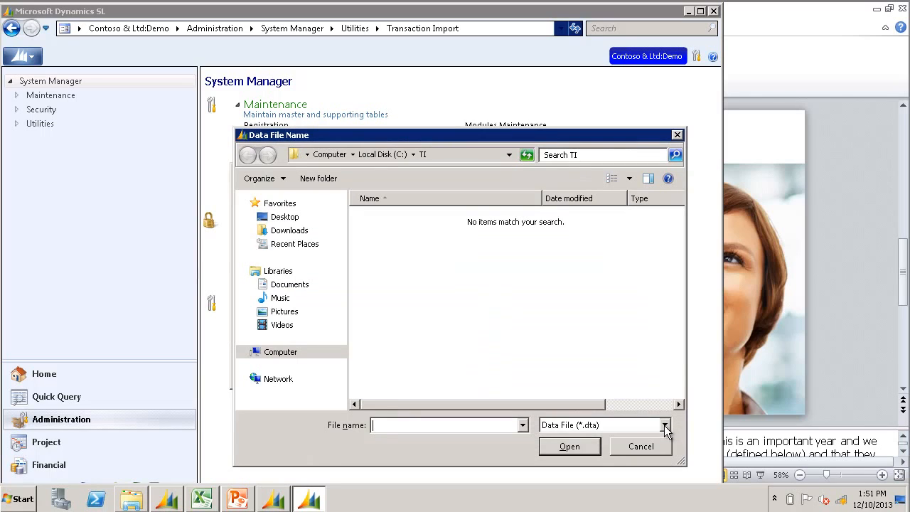
click(664, 425)
click(629, 449)
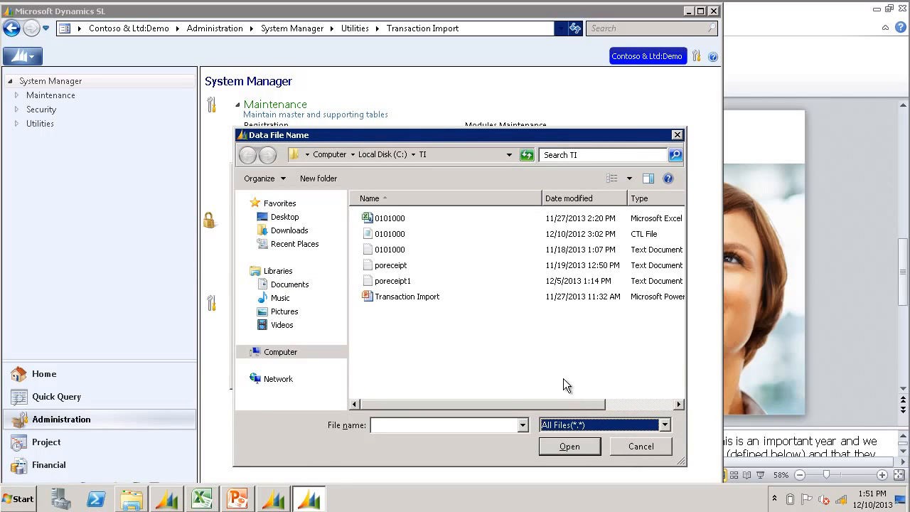
double_click(564, 251)
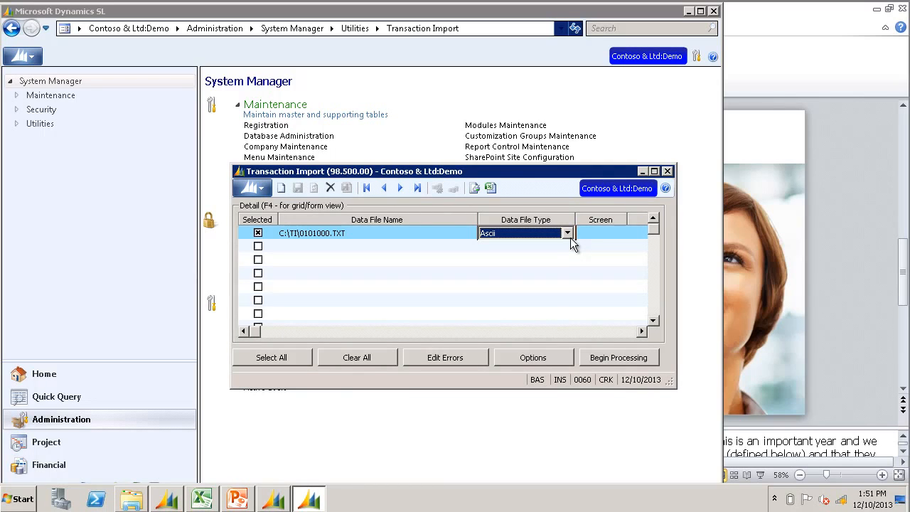
Step: Assign screen 0101000 and the control file C:\TI\0101000.CTL to the import line
click(594, 232)
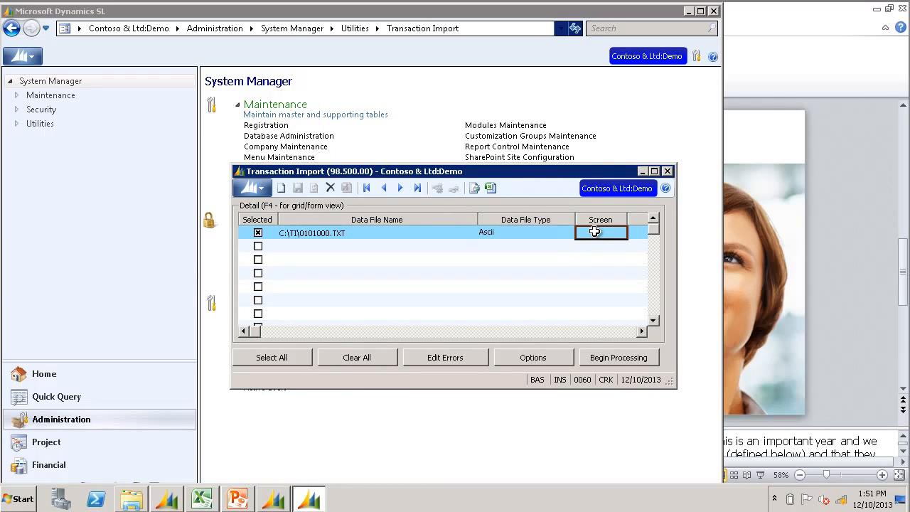
double_click(594, 232)
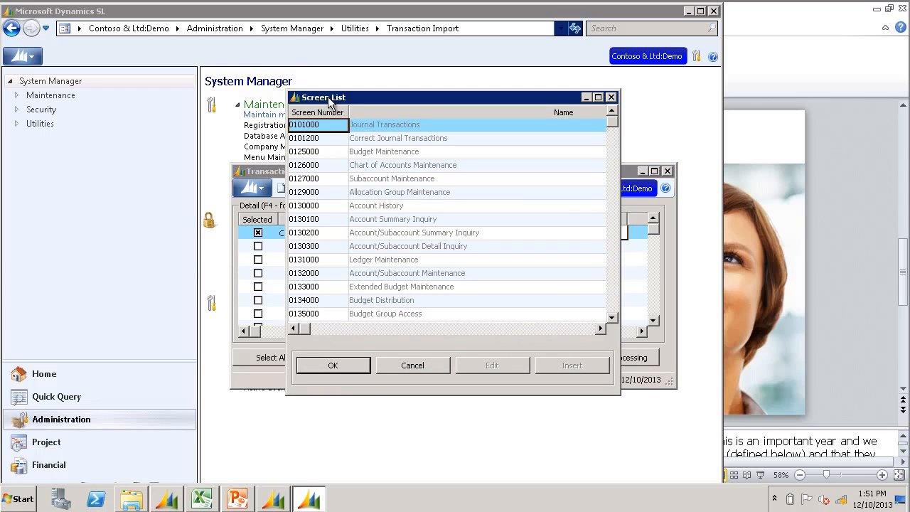
double_click(315, 126)
key(Tab)
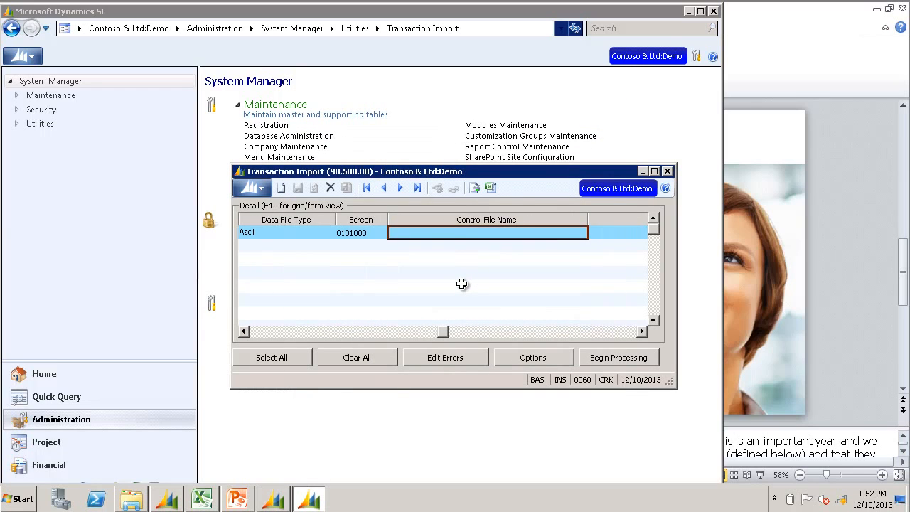
key(F3)
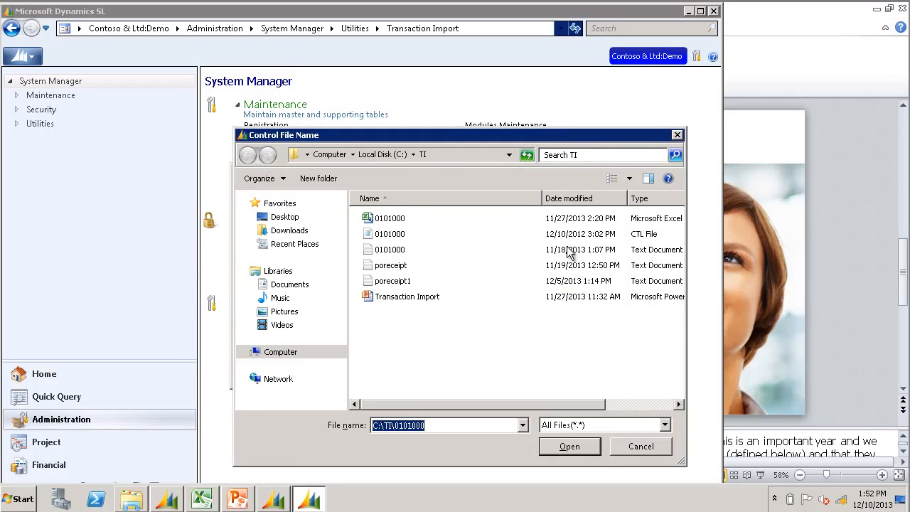
double_click(388, 235)
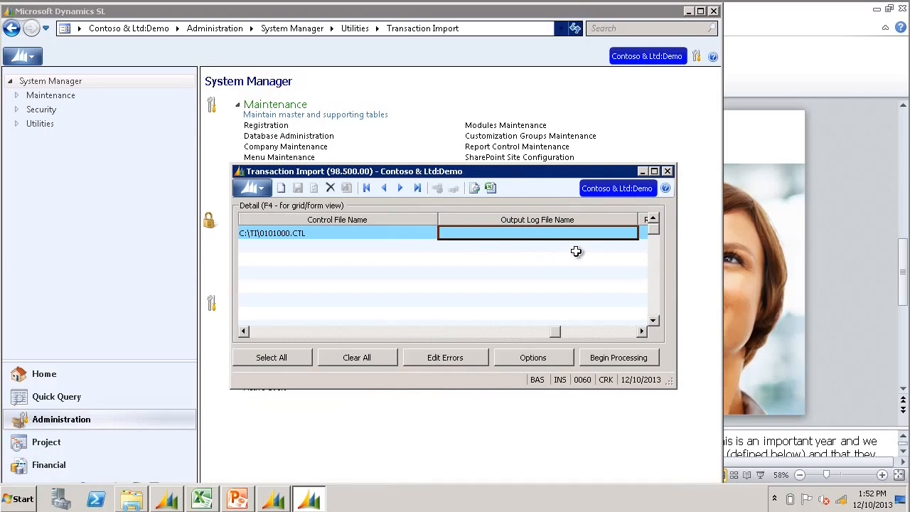
Step: Name the output log file LOG.LOG, turn off Run Minimized and start processing the import
text(LOG.LOG)
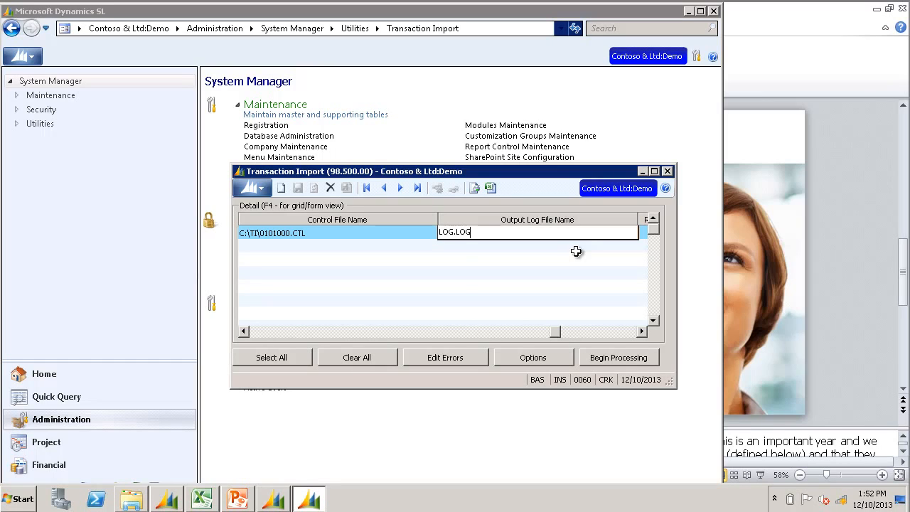
key(Tab)
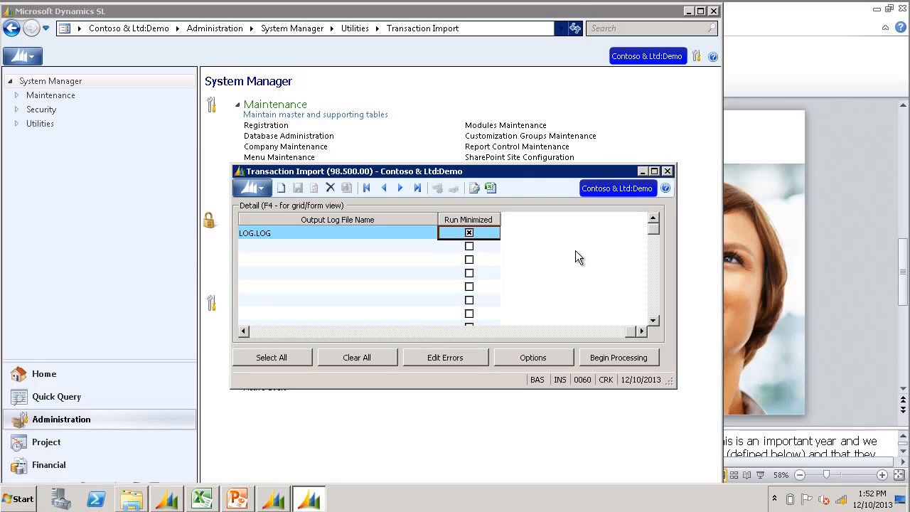
click(469, 234)
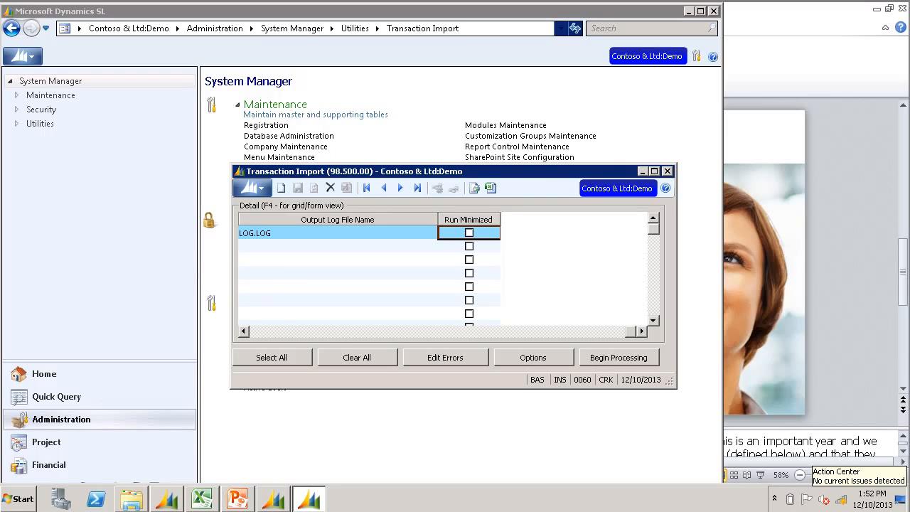
click(609, 357)
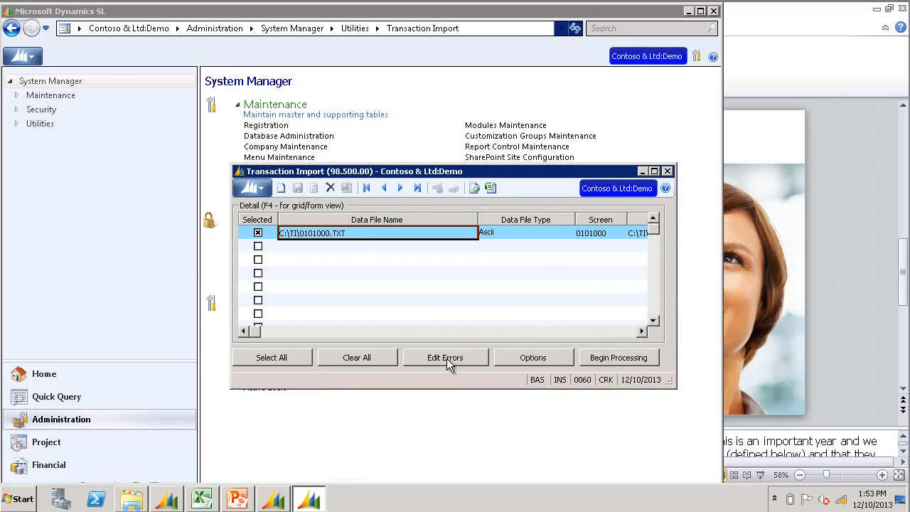
Step: Review the import's log file through to the end for errors, then close it and minimize Transaction Import
click(446, 359)
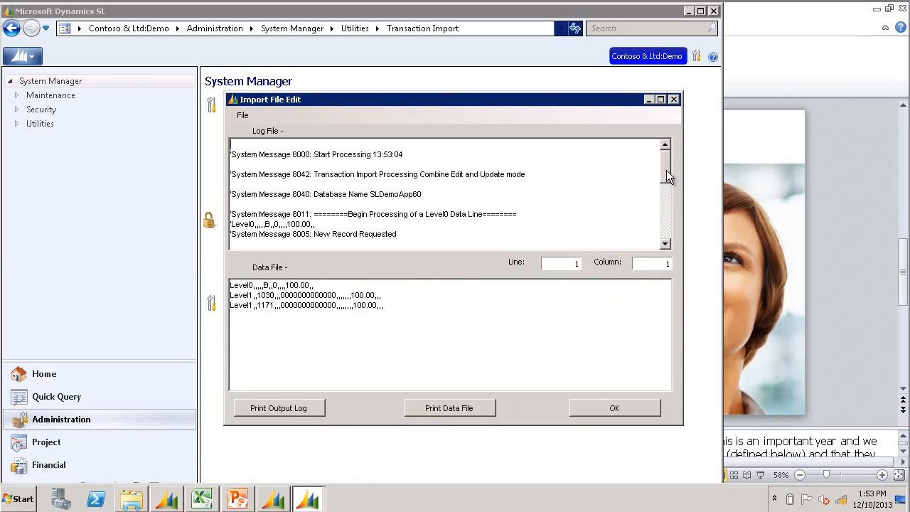
drag(663, 169, 661, 226)
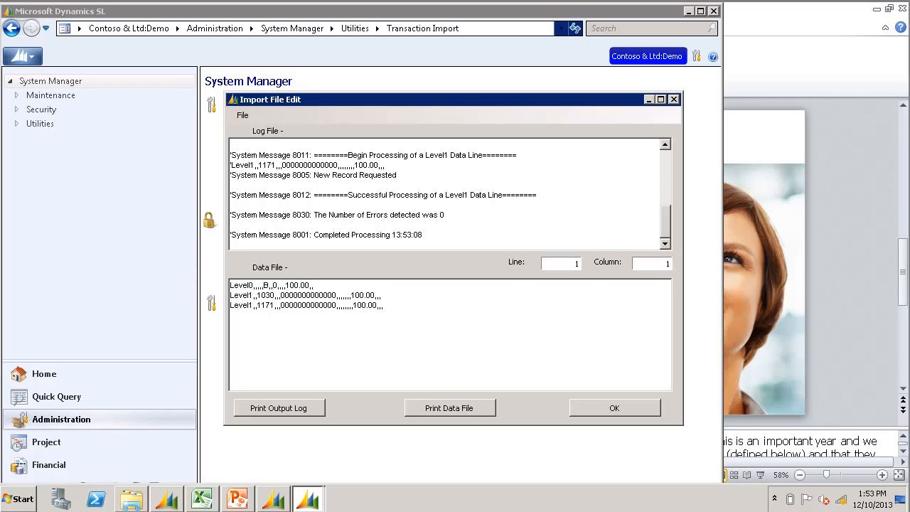
click(599, 406)
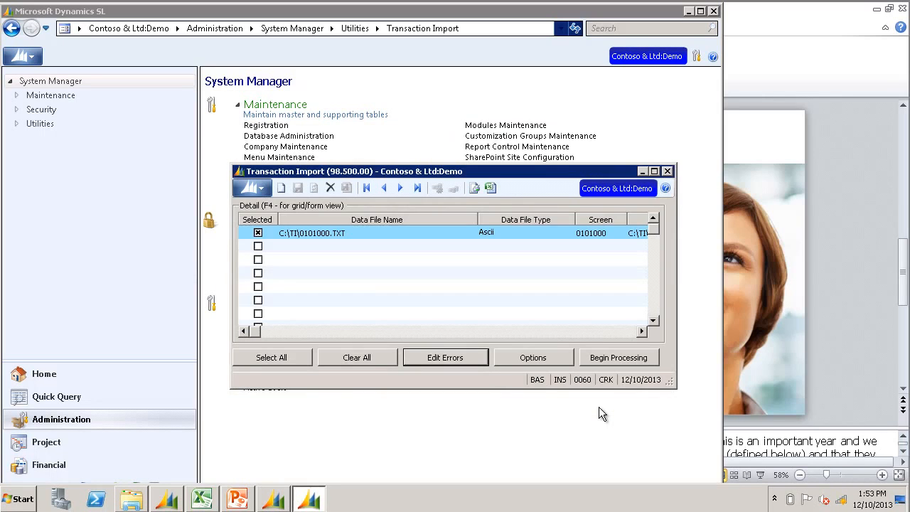
click(642, 171)
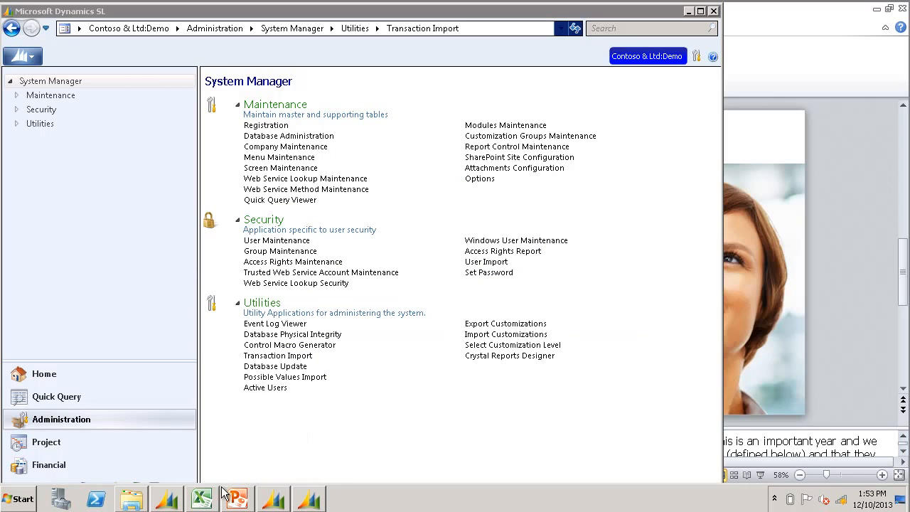
Step: Open Journal Transactions in the Financial General Ledger and examine the imported batch's detail lines through the debit and credit amounts
click(55, 465)
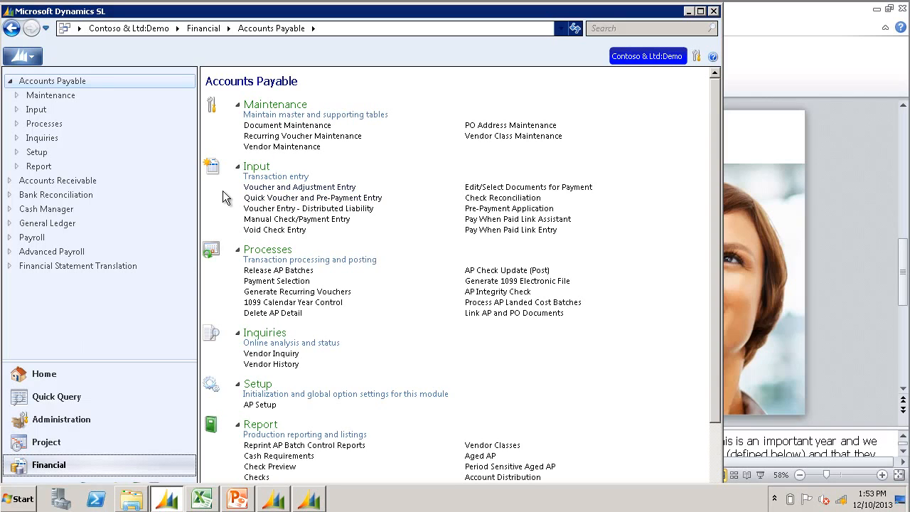
click(61, 224)
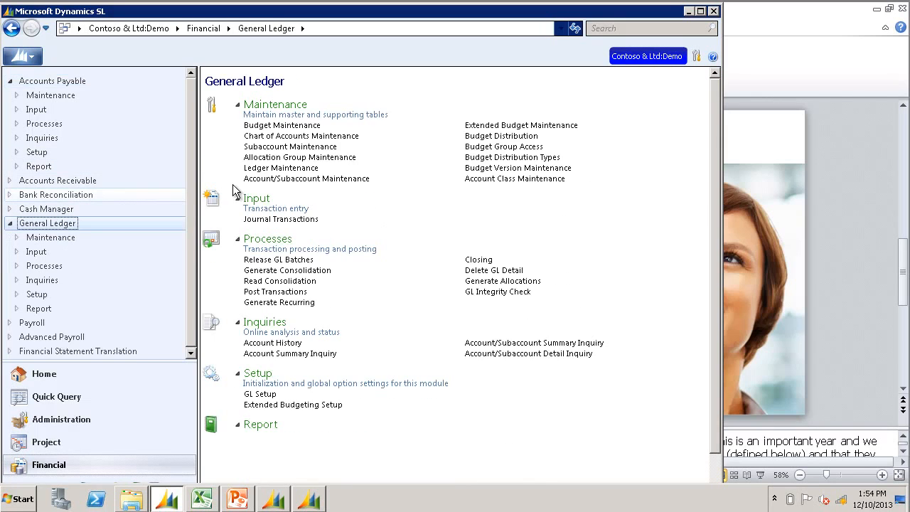
click(278, 219)
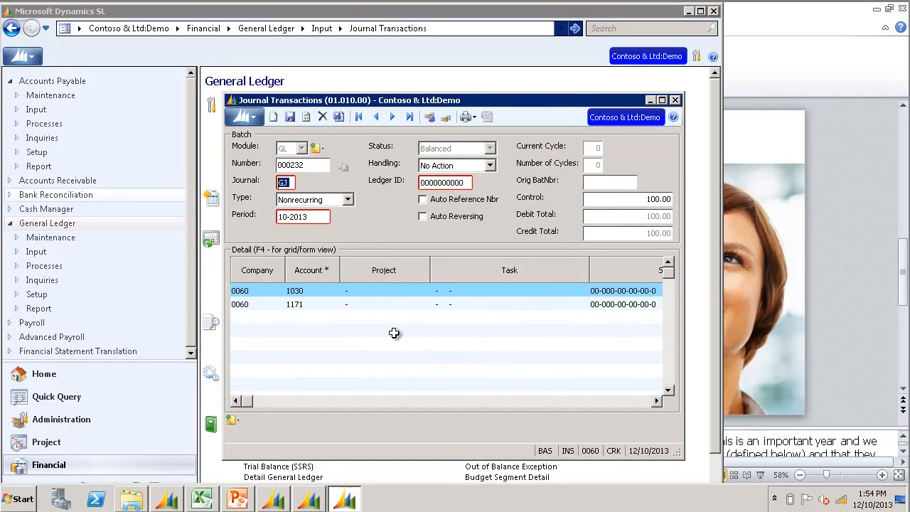
click(649, 401)
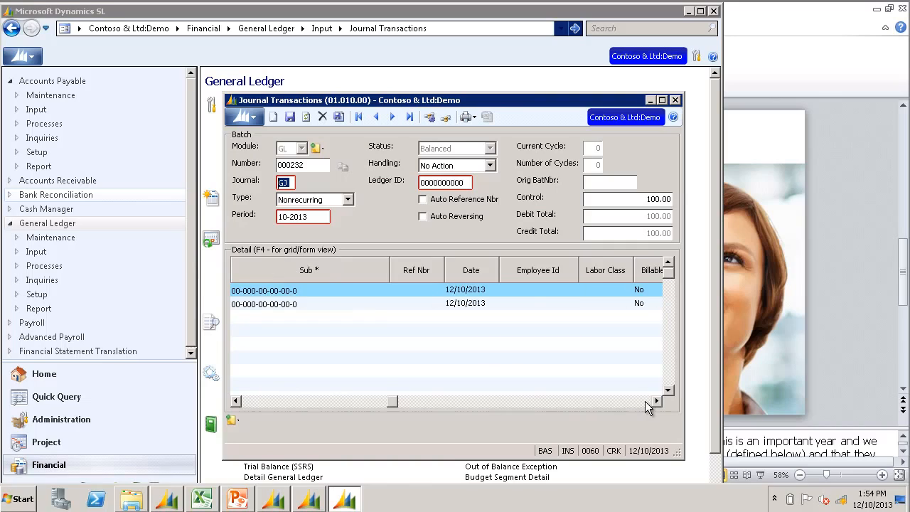
click(649, 401)
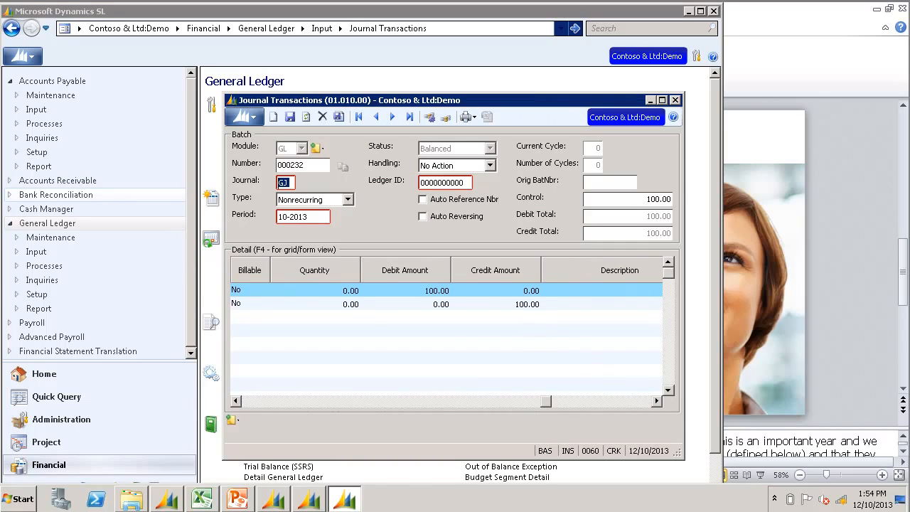